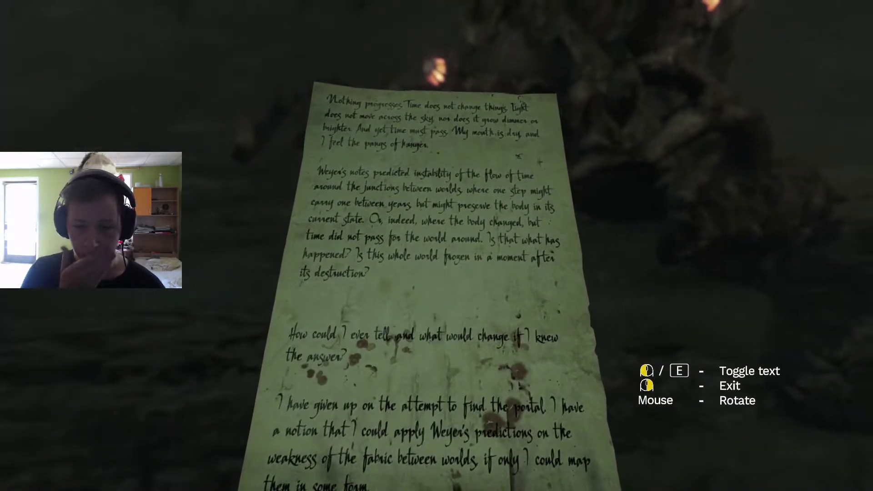
# Read the cave note's typed transcription across pages 1 and 2, then cycle back to page one
pyautogui.press('e')
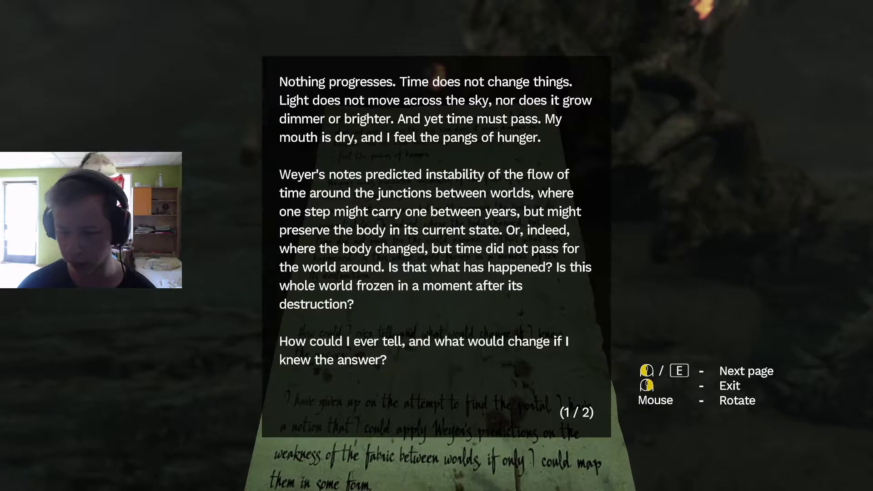
pyautogui.press('e')
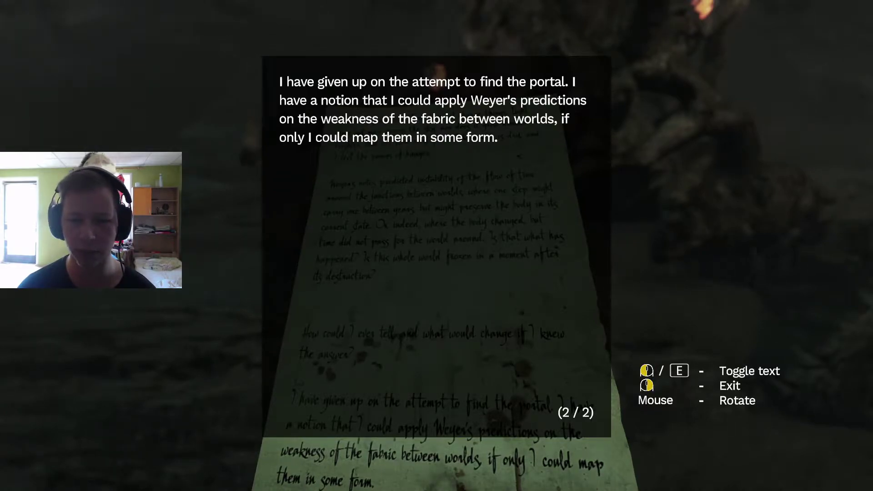
pyautogui.press('e')
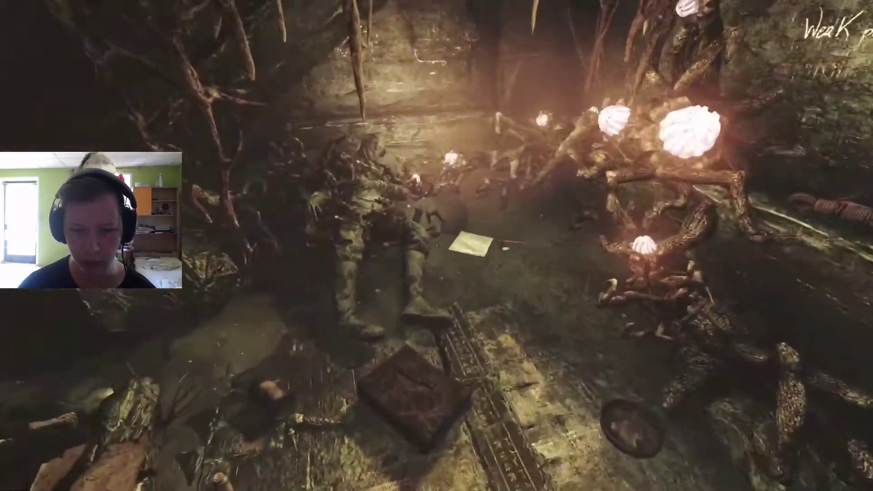
# Pick up the professor's floor note and read both transcribed pages about the portal and amulet
pyautogui.press('e')
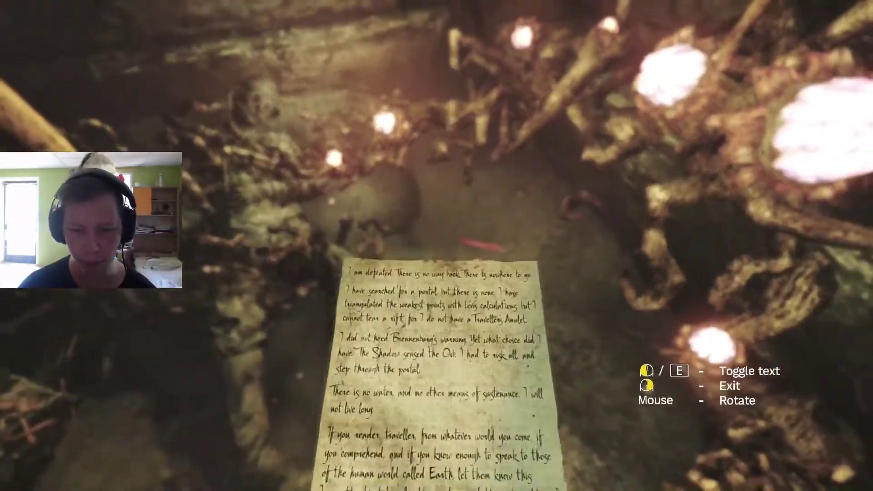
pyautogui.press('e')
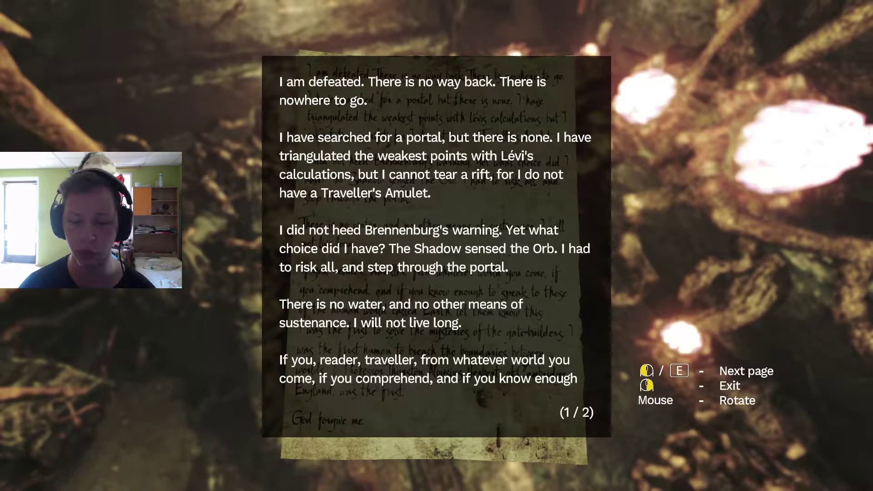
pyautogui.press('e')
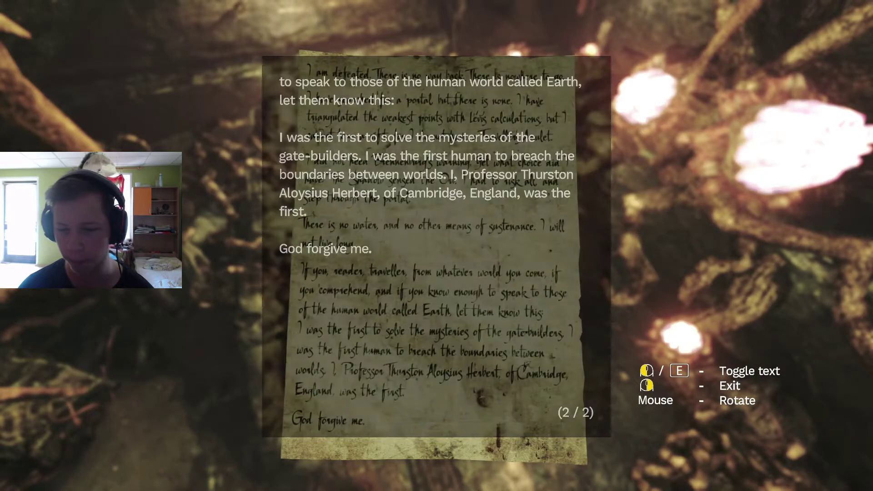
pyautogui.press('e')
pyautogui.press('e')
# Put the professor's note away, take the journal page from the shelf, and read it
pyautogui.press('Tab')
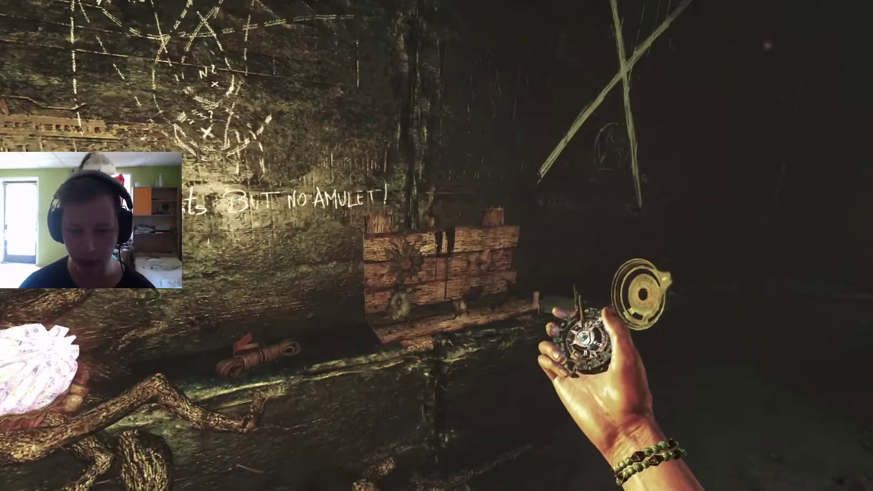
pyautogui.press('w')
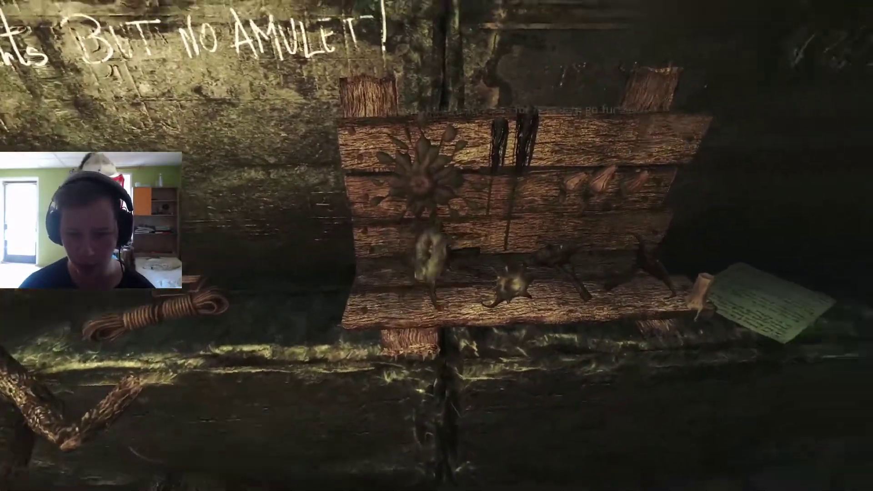
pyautogui.click(447, 252)
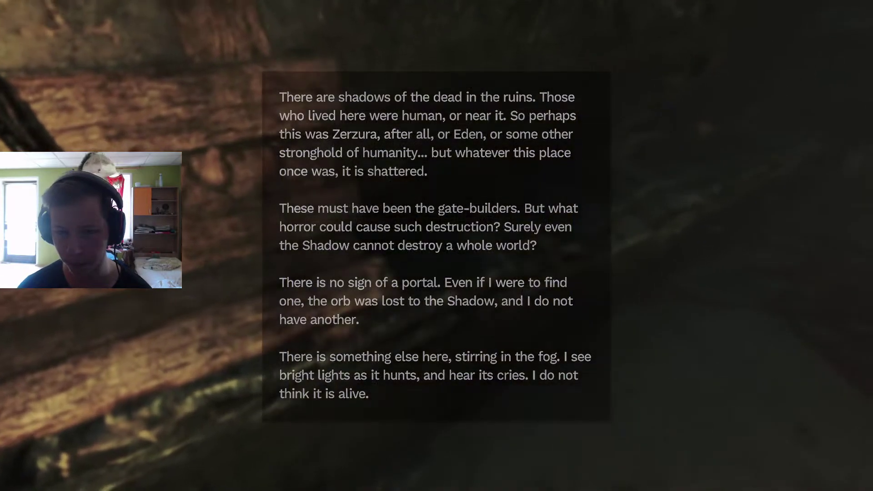
pyautogui.rightClick(437, 245)
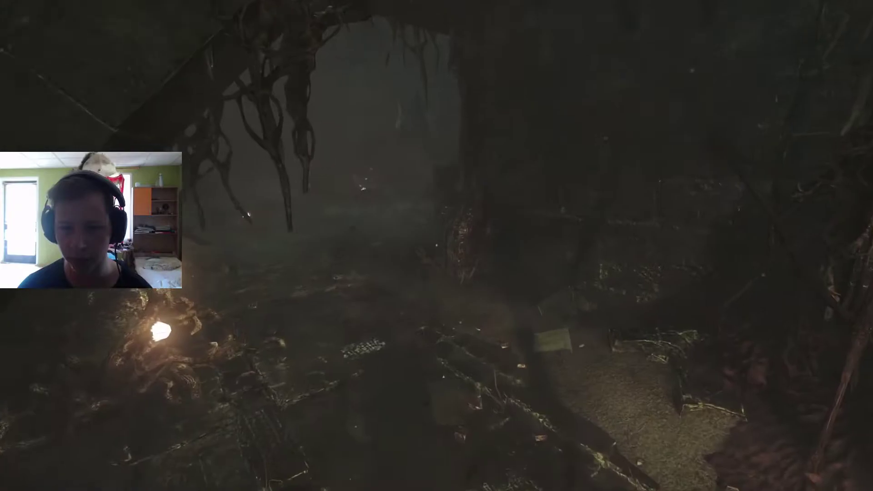
# Look around the dark ruins and show the transcription of the 'BUT NO AMULET!' chalk writing
pyautogui.moveTo(437, 245); pyautogui.dragTo(614, 246)
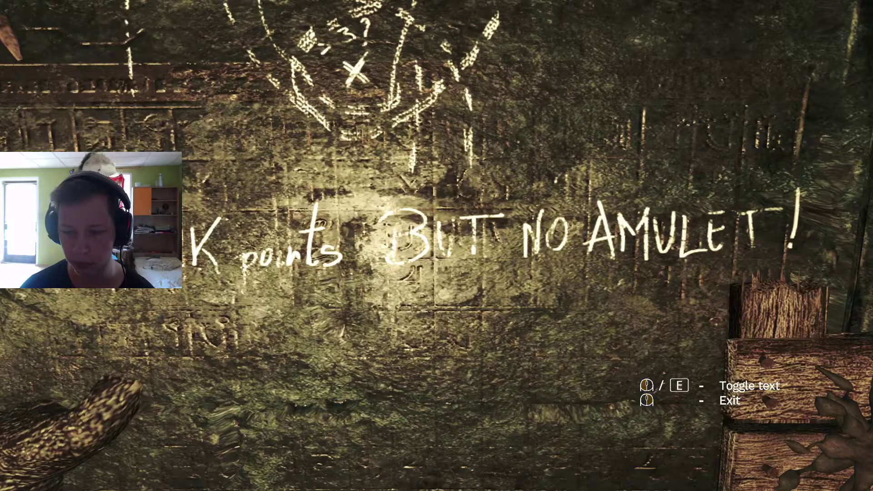
pyautogui.press('e')
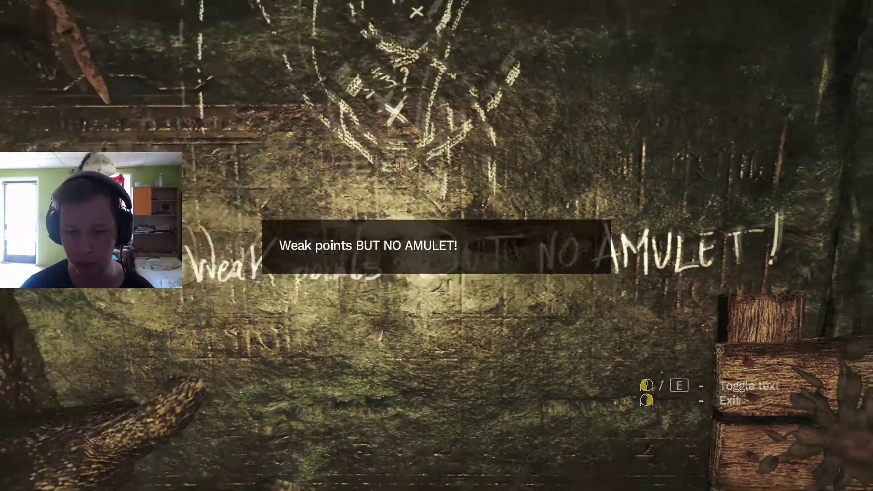
# Stop examining the wall writing and look down at the chalk diagram beneath it
pyautogui.rightClick(436, 245)
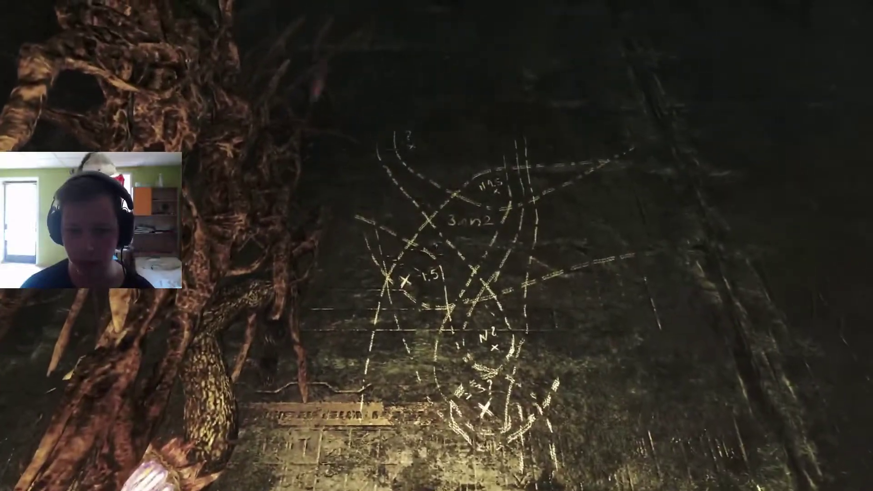
pyautogui.moveTo(436, 204); pyautogui.dragTo(437, 342)
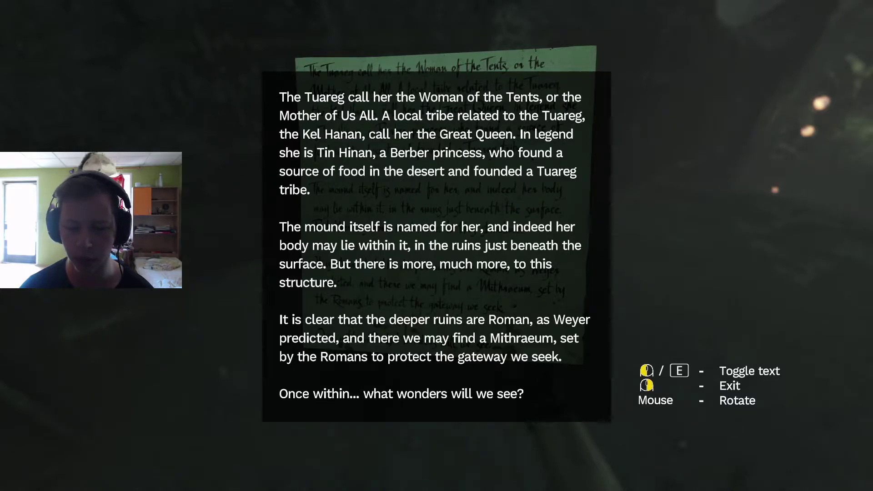
# Hide the Tin Hinan note's text to view the handwritten page, then leave it
pyautogui.press('e')
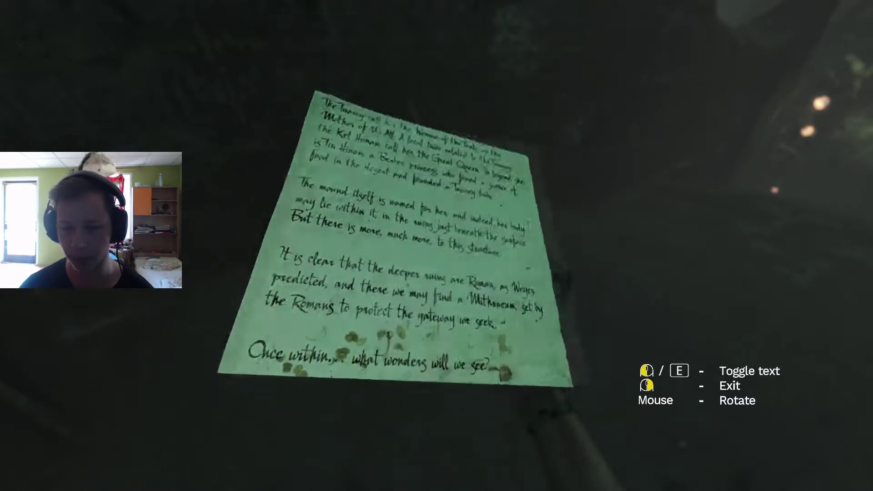
pyautogui.press('e')
# Exit the Tin Hinan note view to continue through the misty cave
pyautogui.press('Escape')
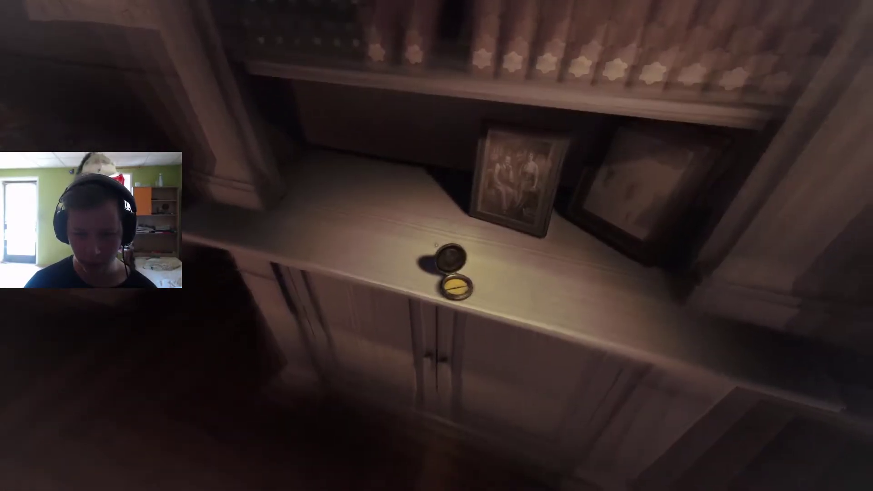
# Try interacting with the pocket watch on the shelf
pyautogui.click(437, 245)
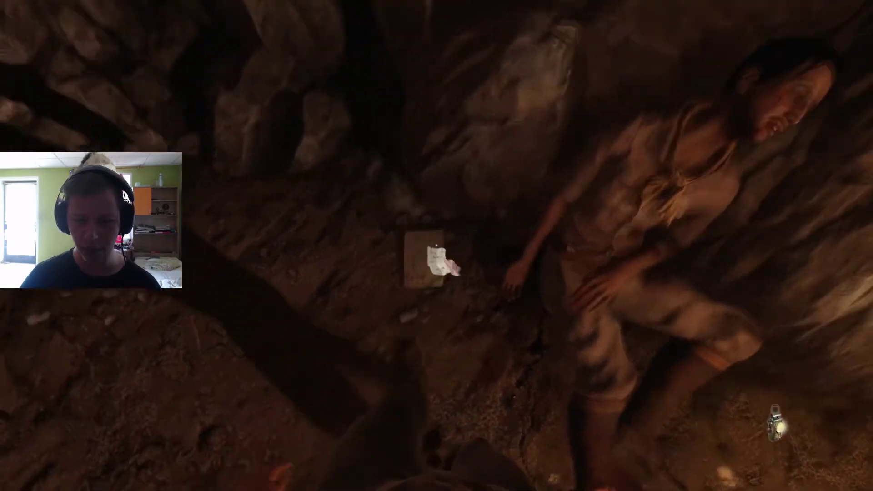
# Pick up the bloodstained note, turn it over, read its transcription, and put it away
pyautogui.press('e')
pyautogui.moveTo(437, 246); pyautogui.dragTo(478, 246)
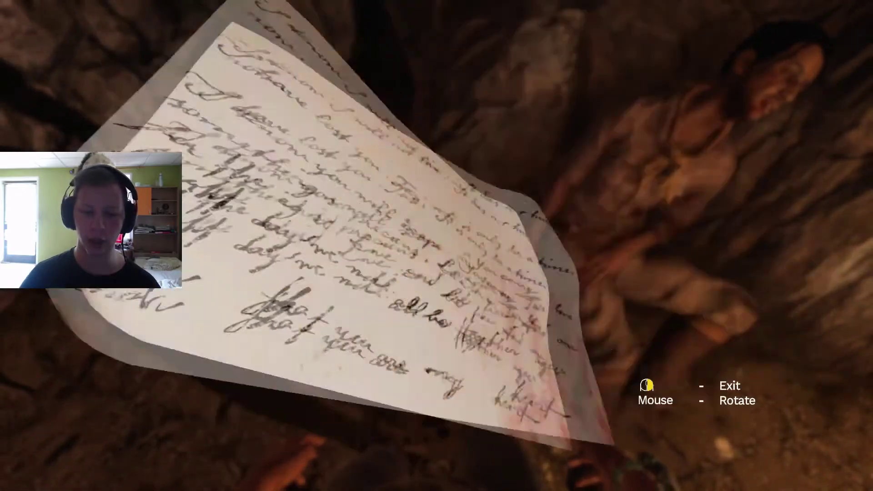
pyautogui.press('e')
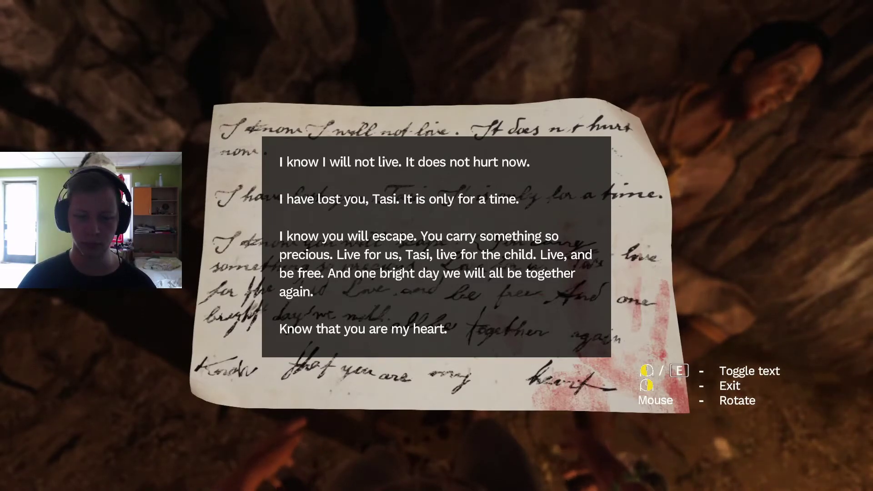
pyautogui.press('Tab')
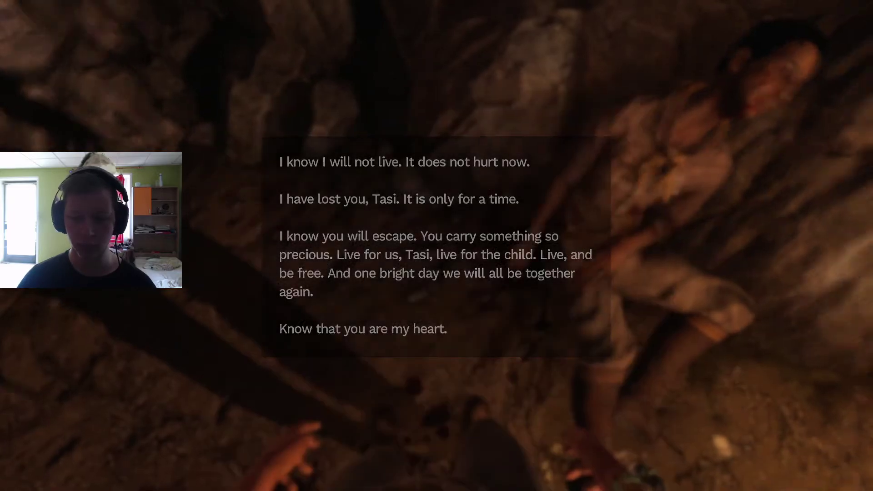
pyautogui.press('Tab')
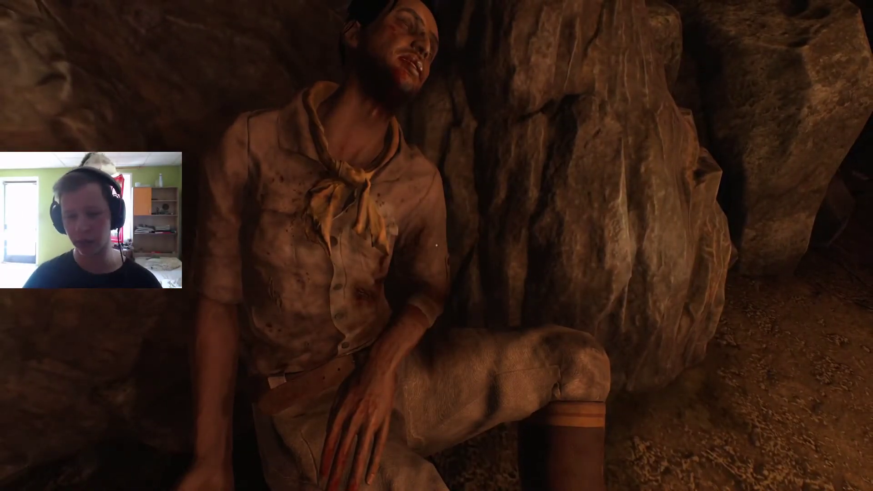
# Walk past the dead man and deep into the dark tunnel with the lantern raised
pyautogui.press('w')
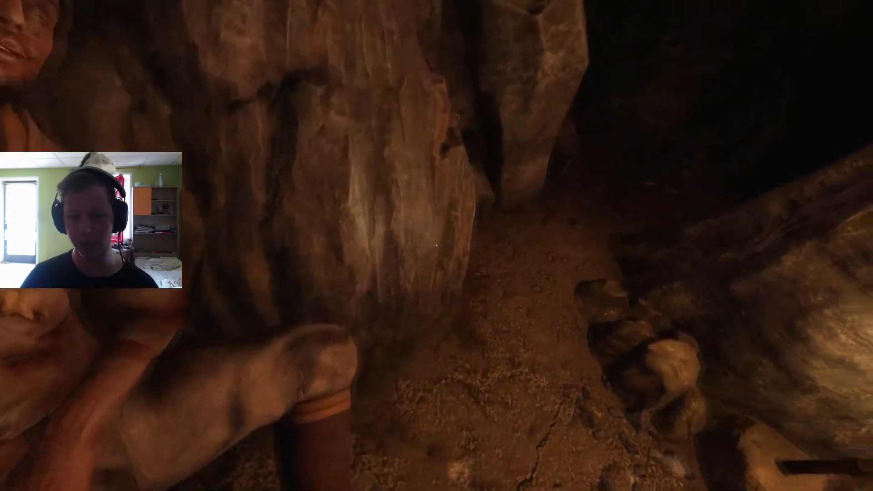
pyautogui.press('w')
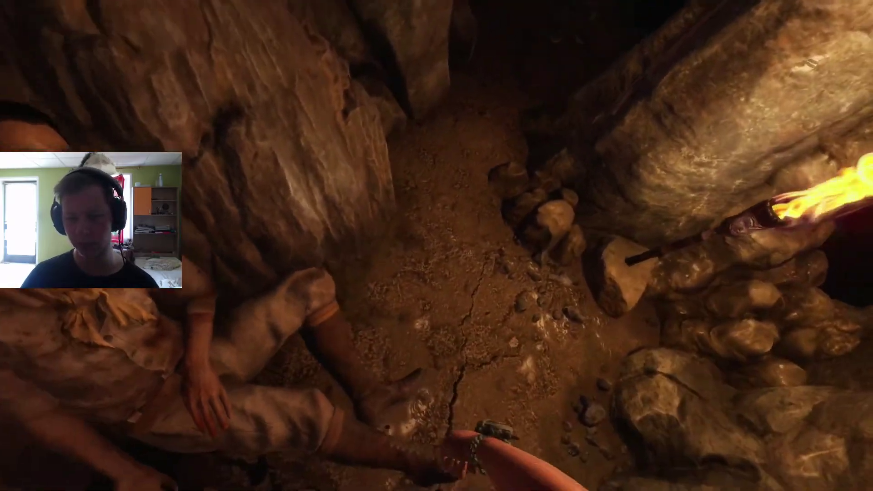
pyautogui.press('w')
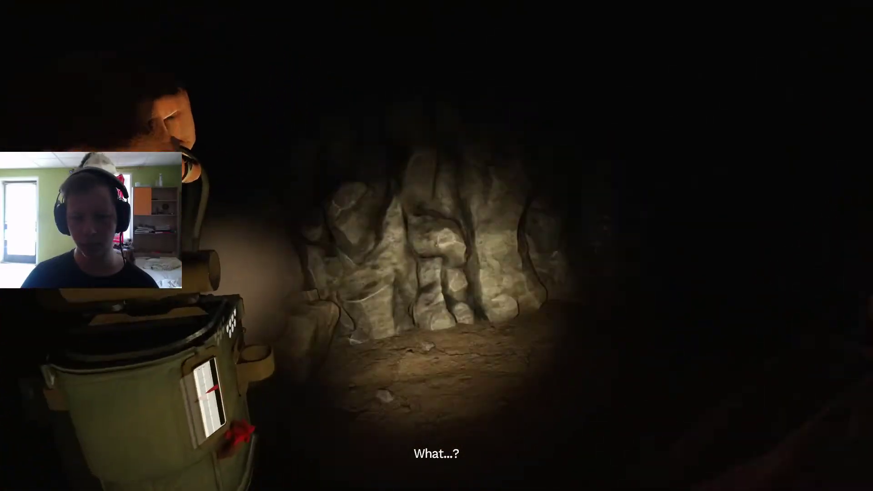
pyautogui.press('w')
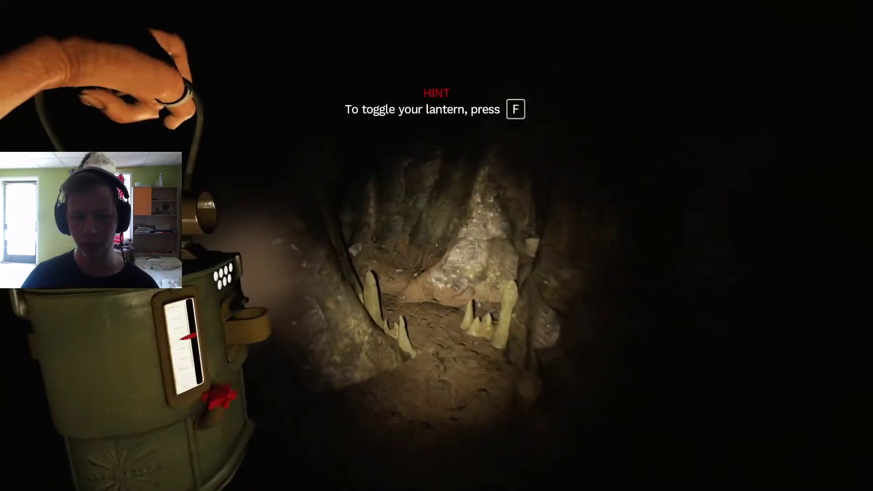
pyautogui.press('w')
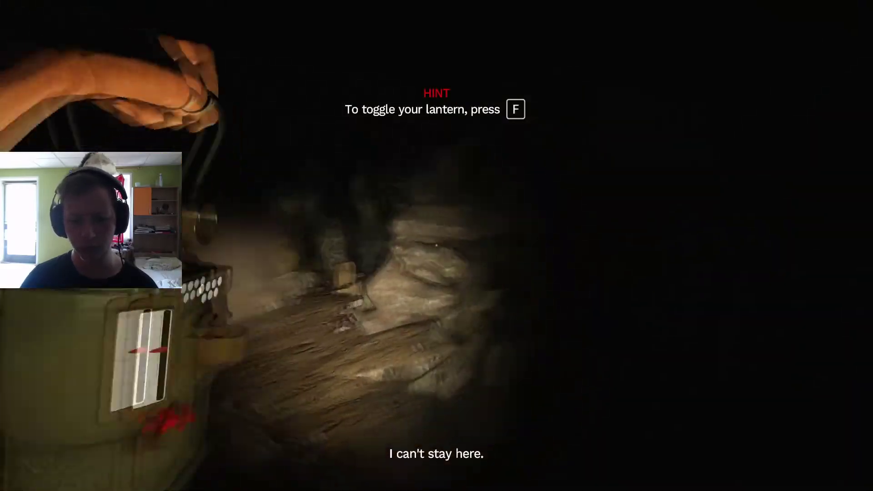
pyautogui.press('w')
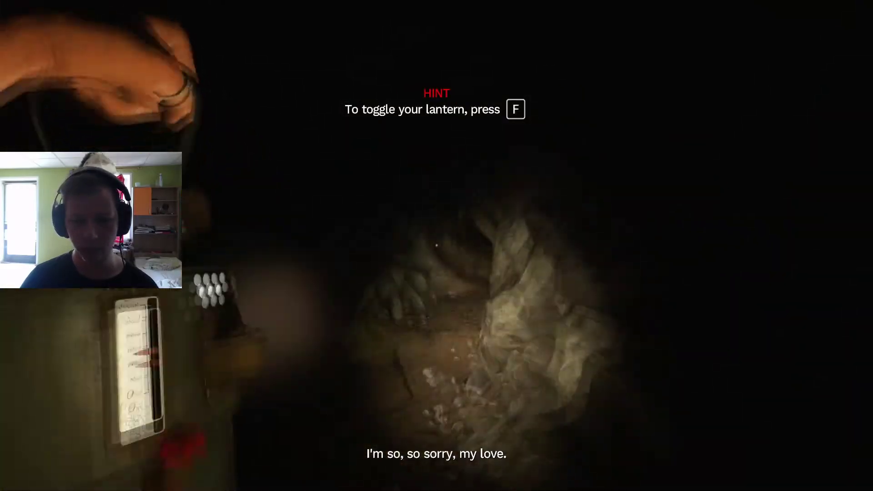
pyautogui.press('w')
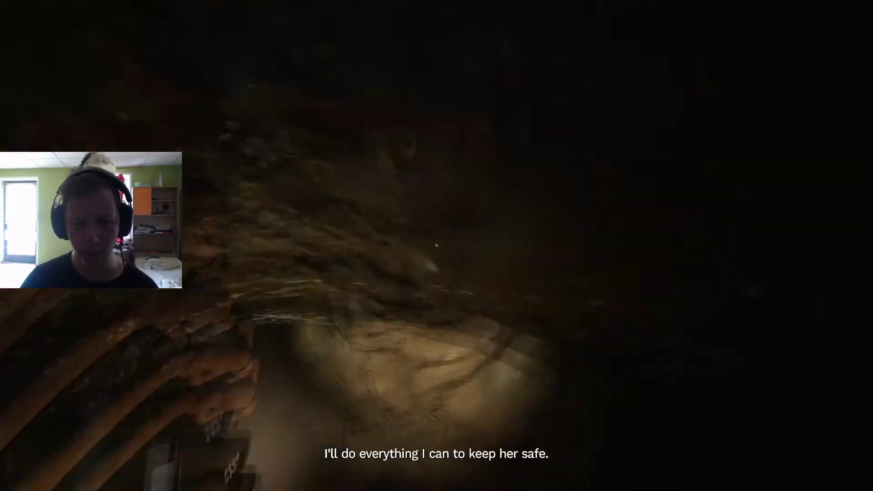
pyautogui.press('w')
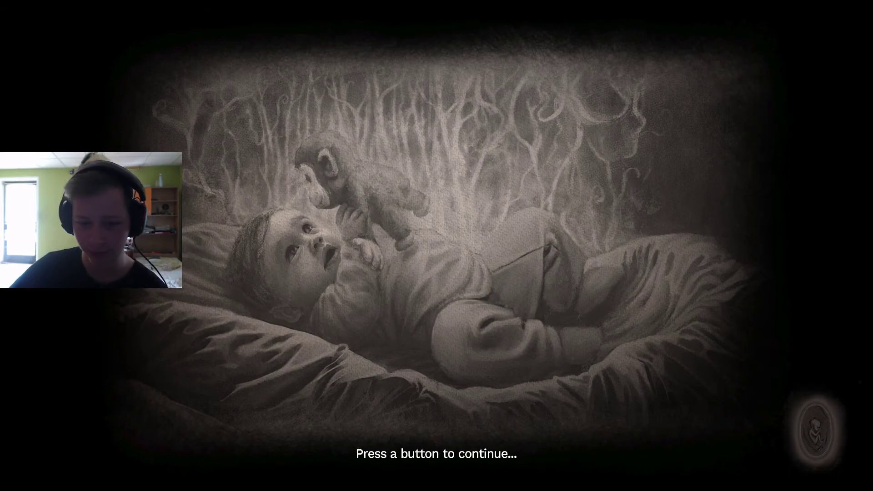
# Dismiss the baby-and-monkey memory illustration at the continue prompt
pyautogui.press('space')
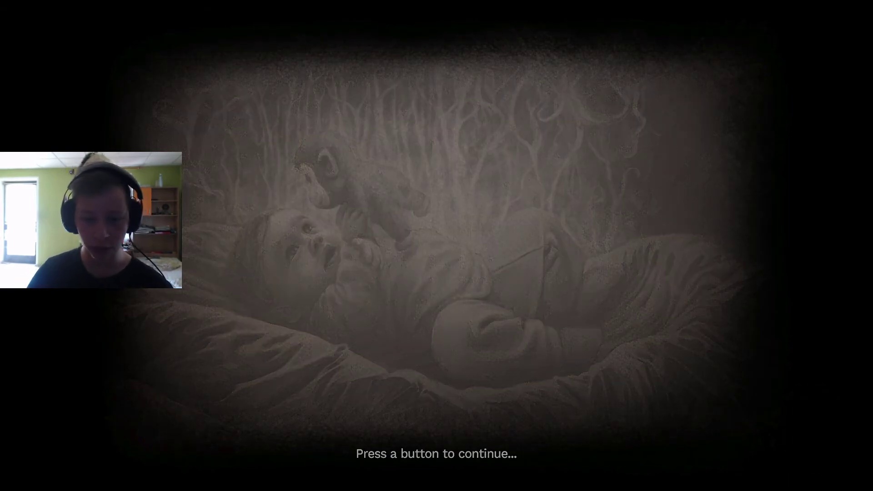